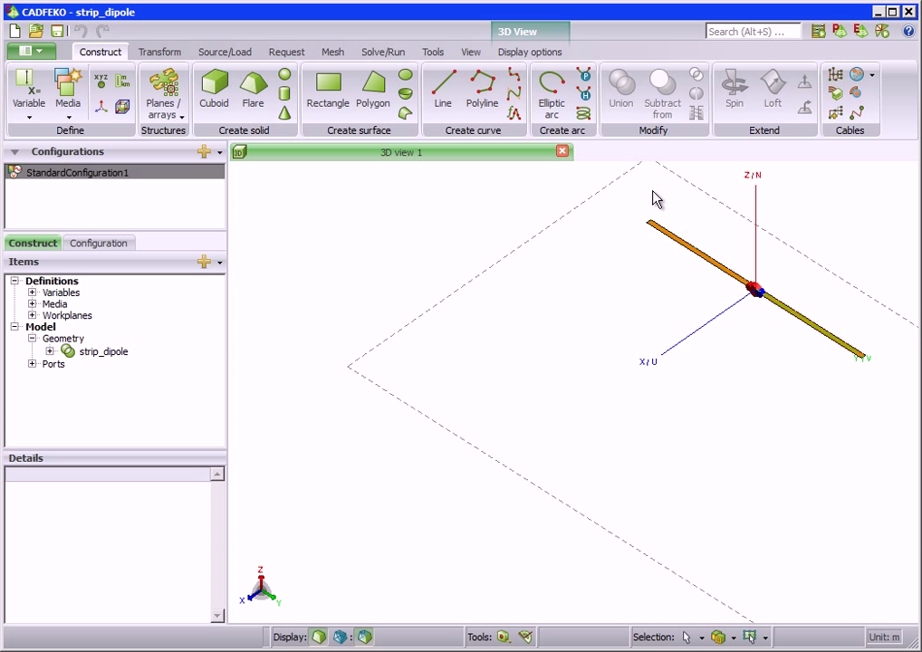
- Turn on entity labels so Port1 with VoltageSource1 is marked at the dipole feed
click(561, 56)
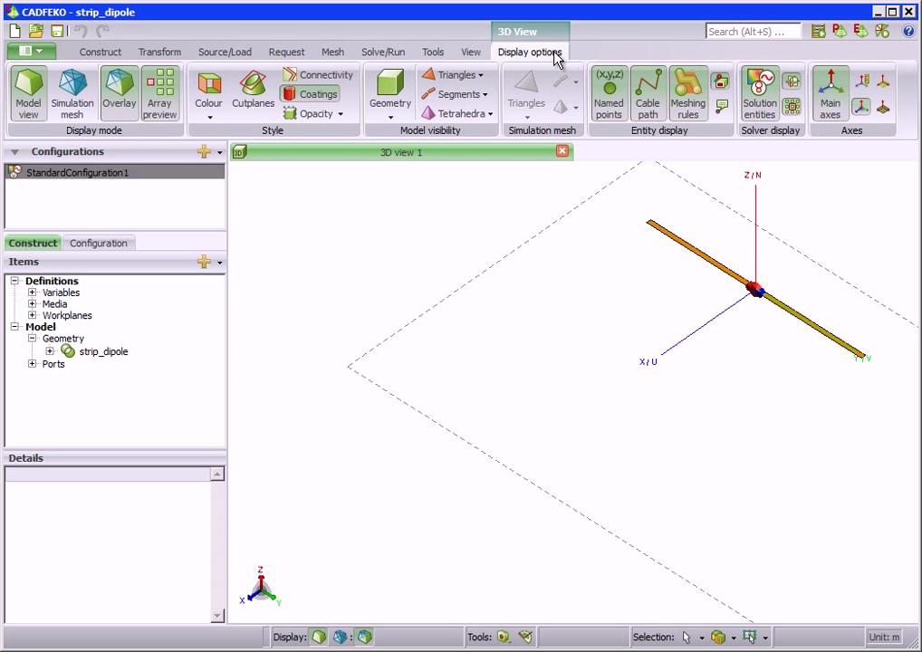
click(721, 106)
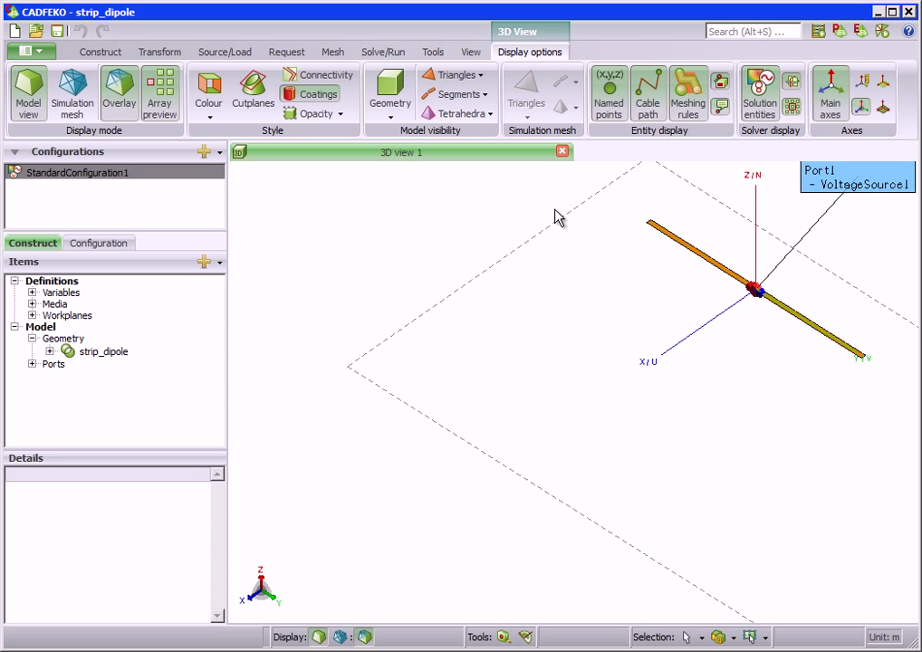
- Review the FarField request (θ −180° to 180° at φ 90°) and keep its settings unchanged
click(107, 244)
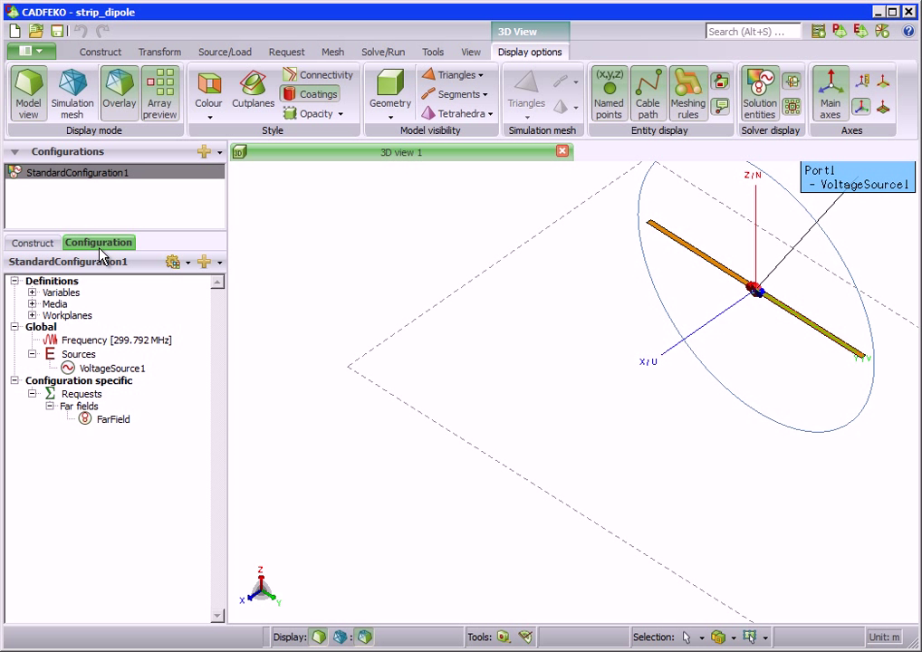
double_click(107, 421)
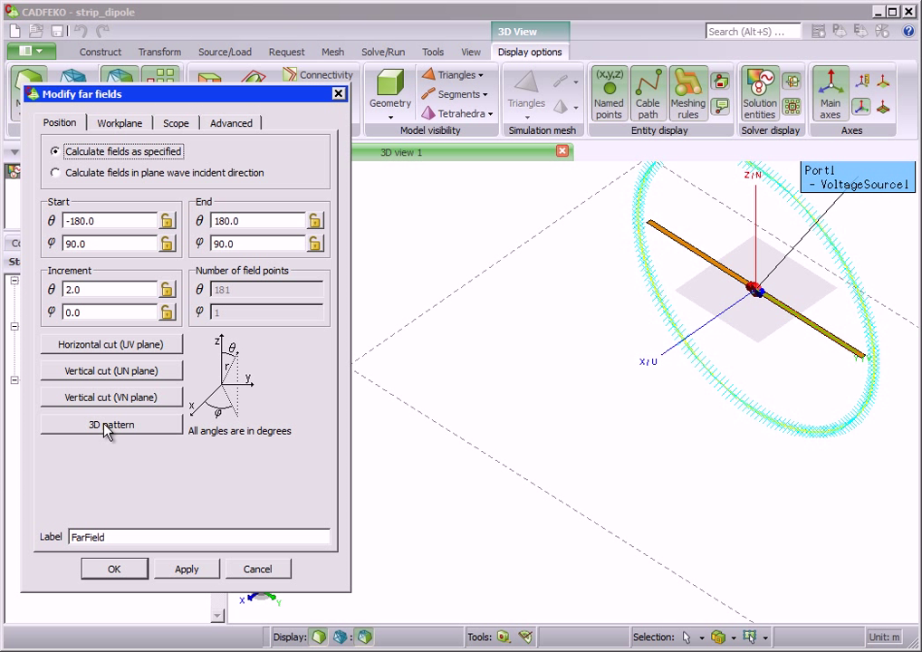
click(118, 569)
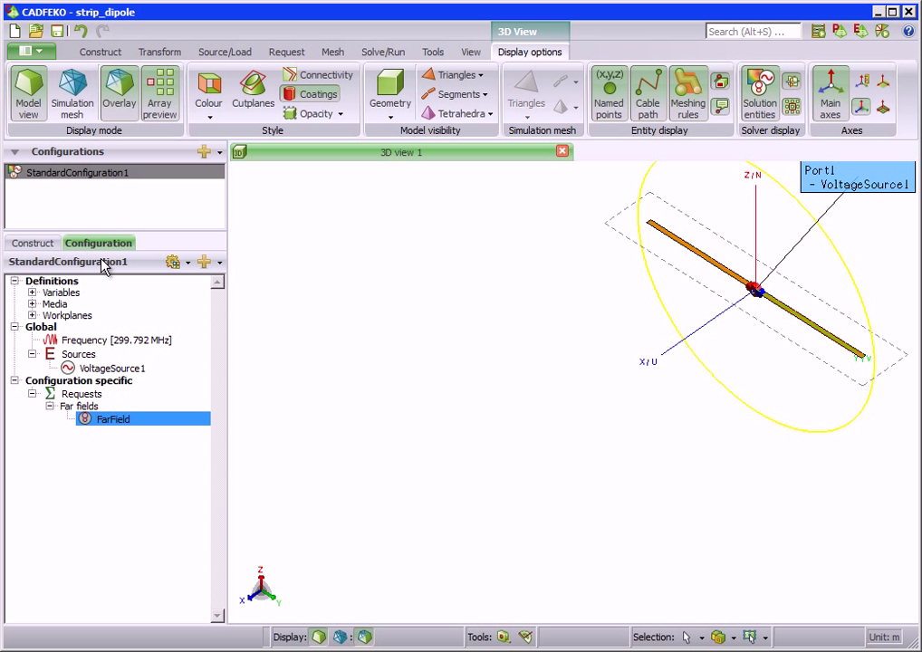
click(102, 54)
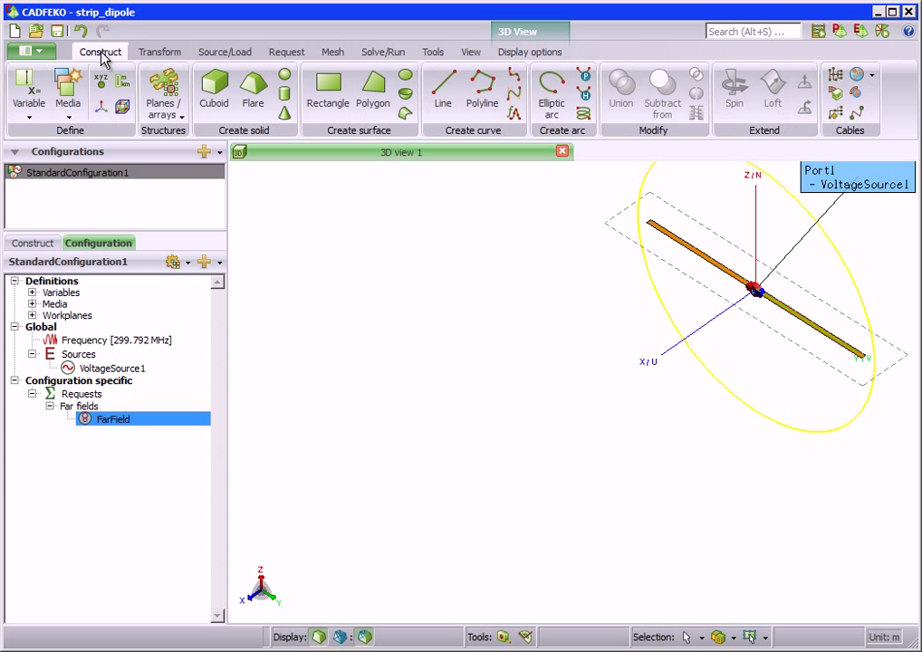
- Create LinearPlanarArray1 from the dipole: 3 × 2 elements, offsets lam/2 in x and 1.25*lam in y
click(164, 103)
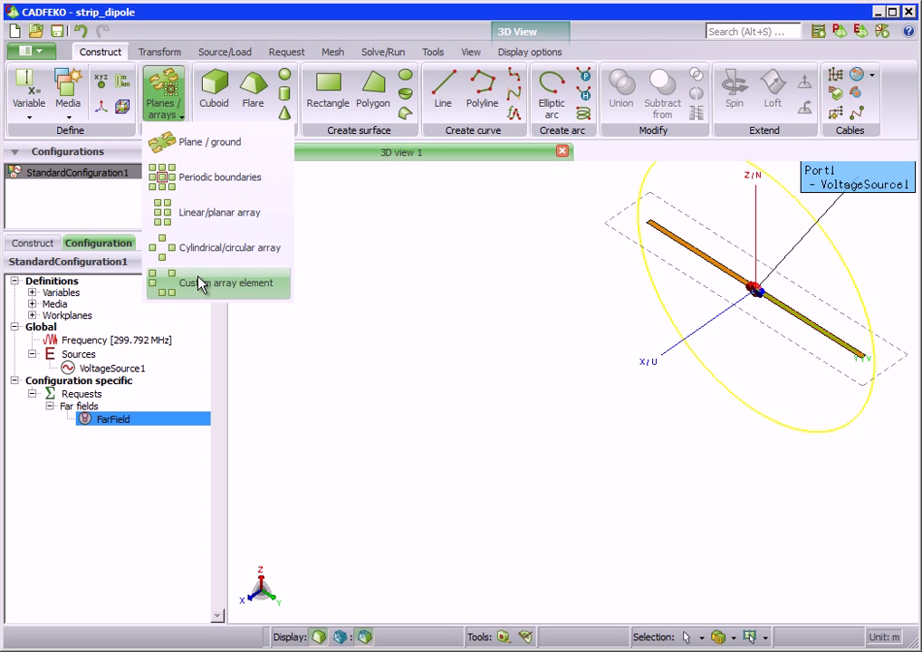
click(193, 216)
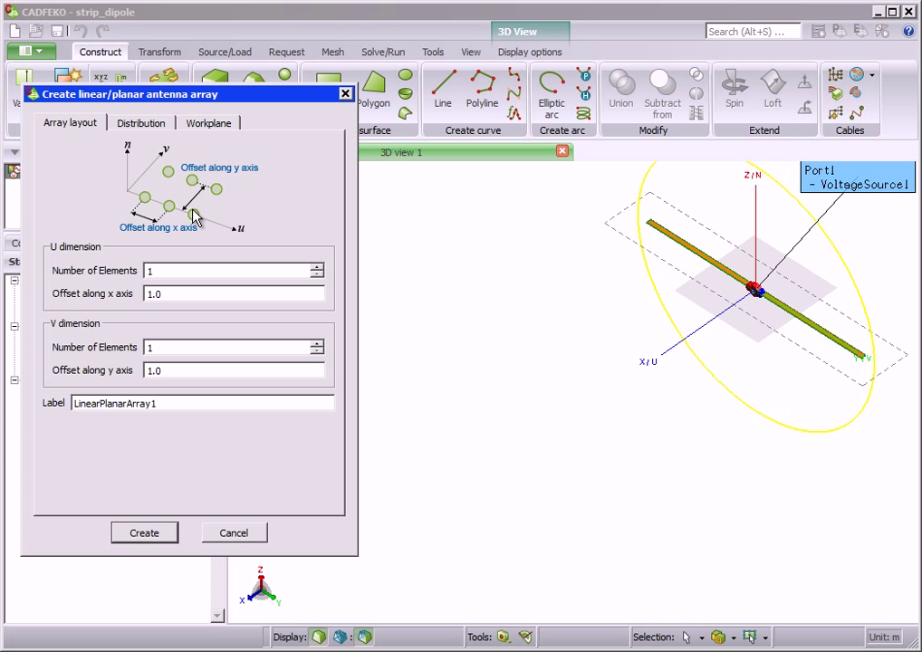
drag(189, 288, 115, 287)
text(lam/2)
key(Tab)
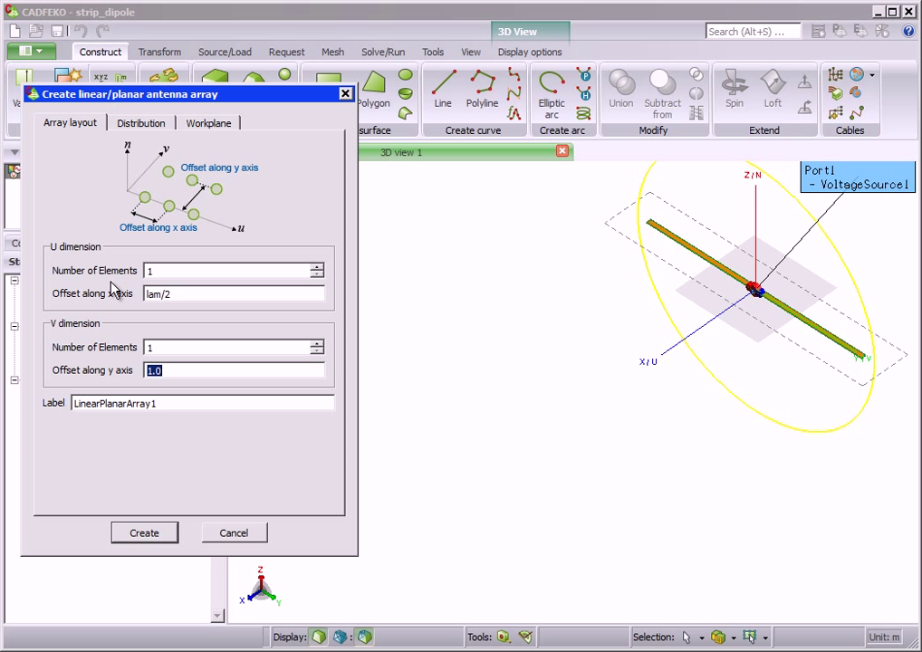
text(1.25*lam)
click(316, 270)
click(316, 270)
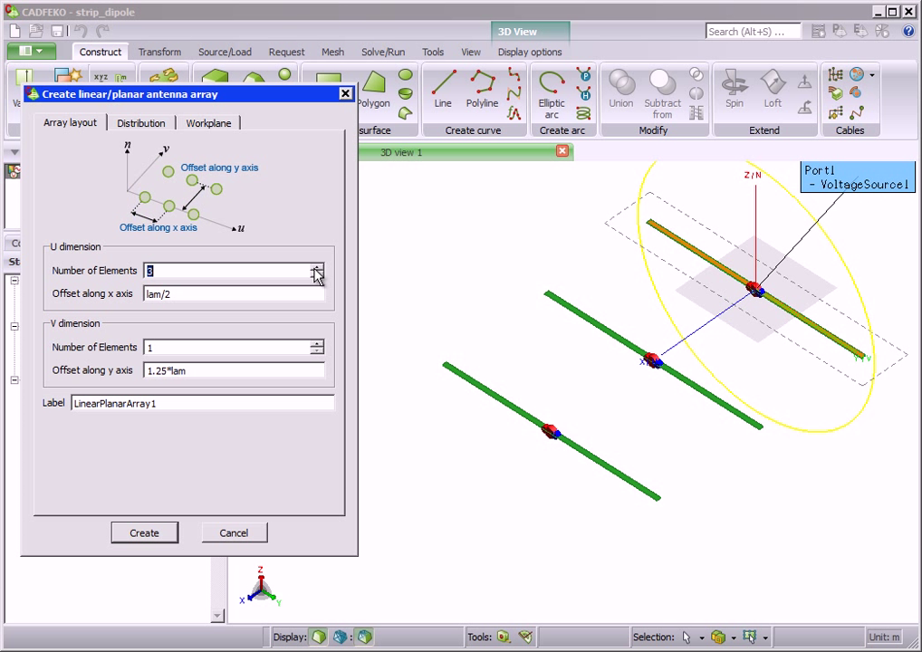
click(316, 345)
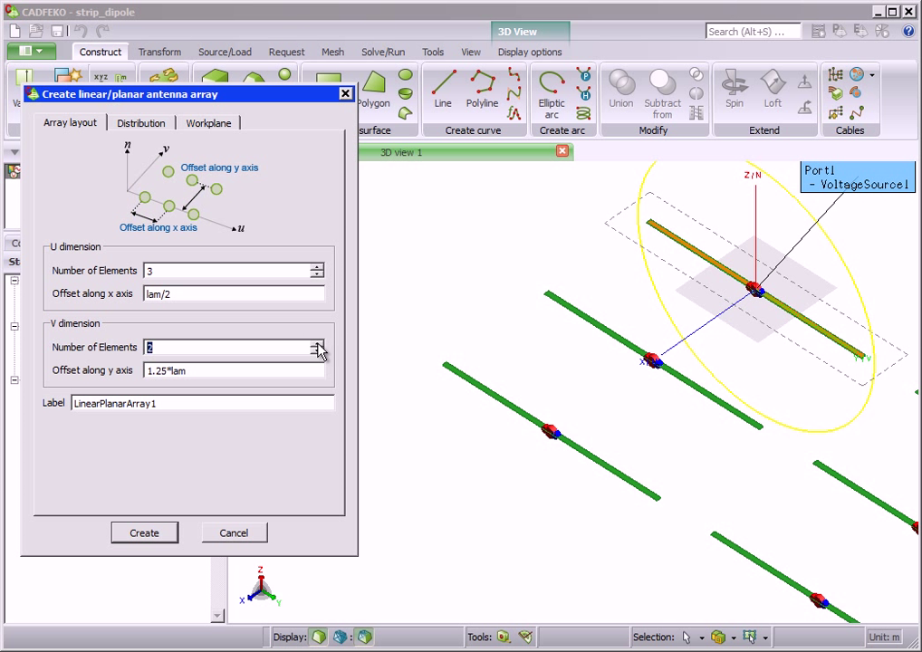
click(150, 534)
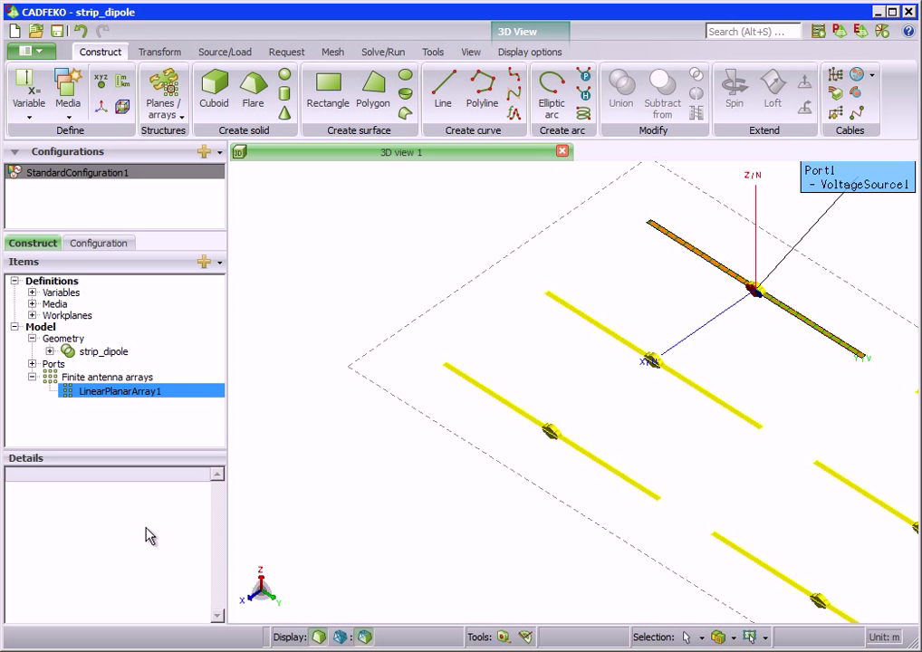
middle_drag(366, 535, 277, 467)
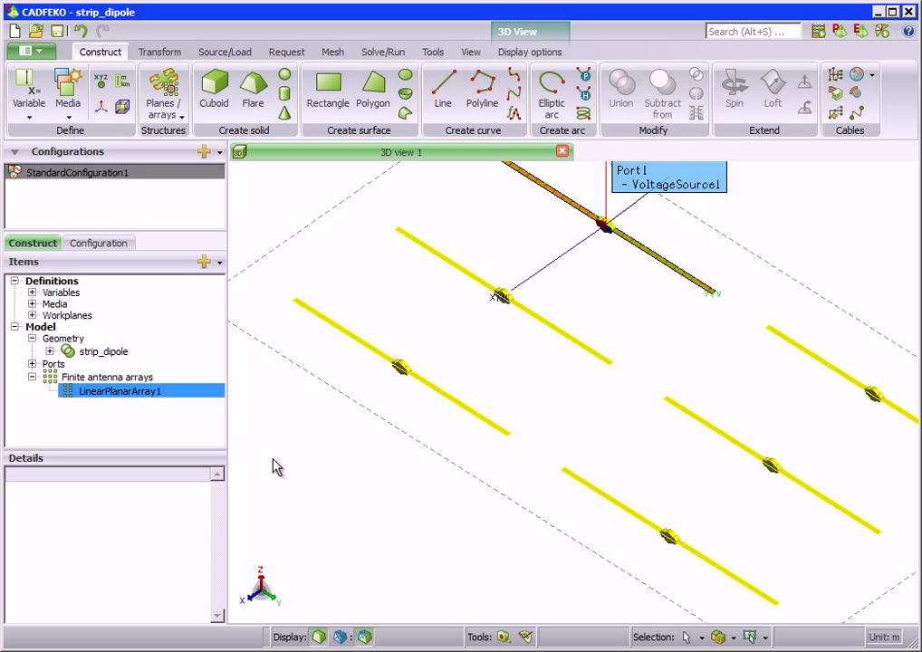
click(276, 466)
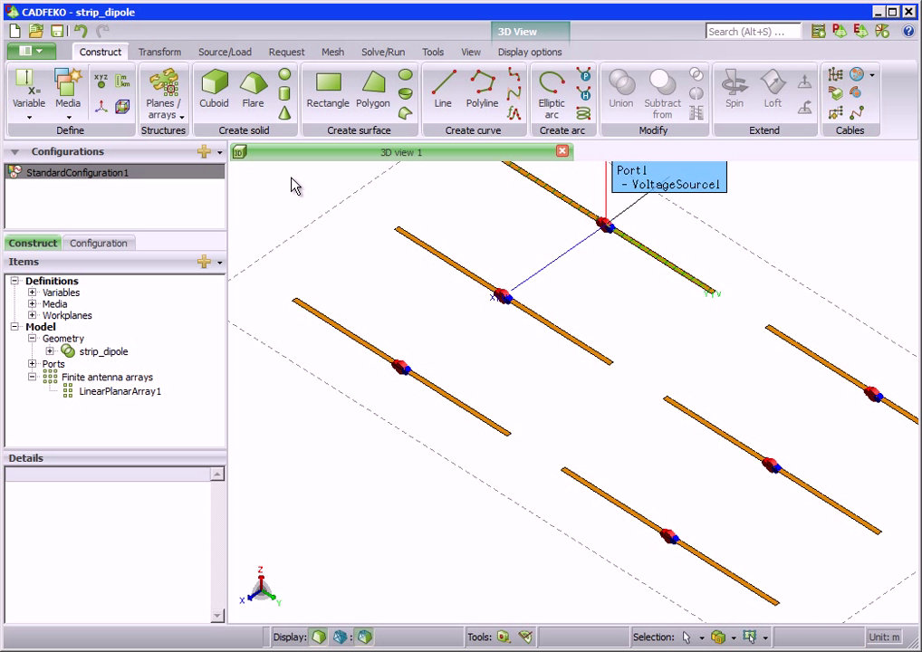
- Mesh the entire array model at the Standard mesh size
click(331, 53)
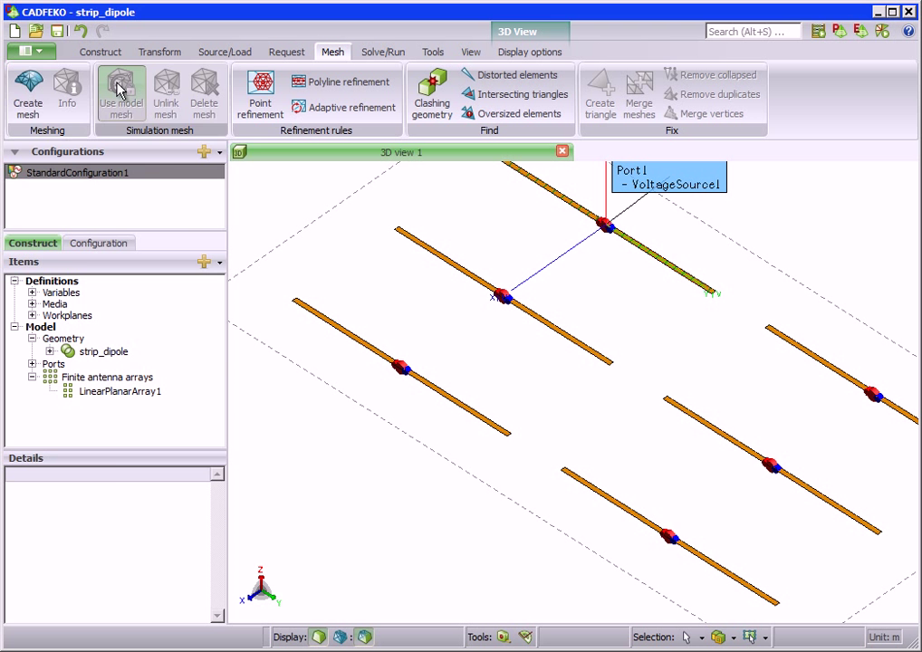
click(27, 86)
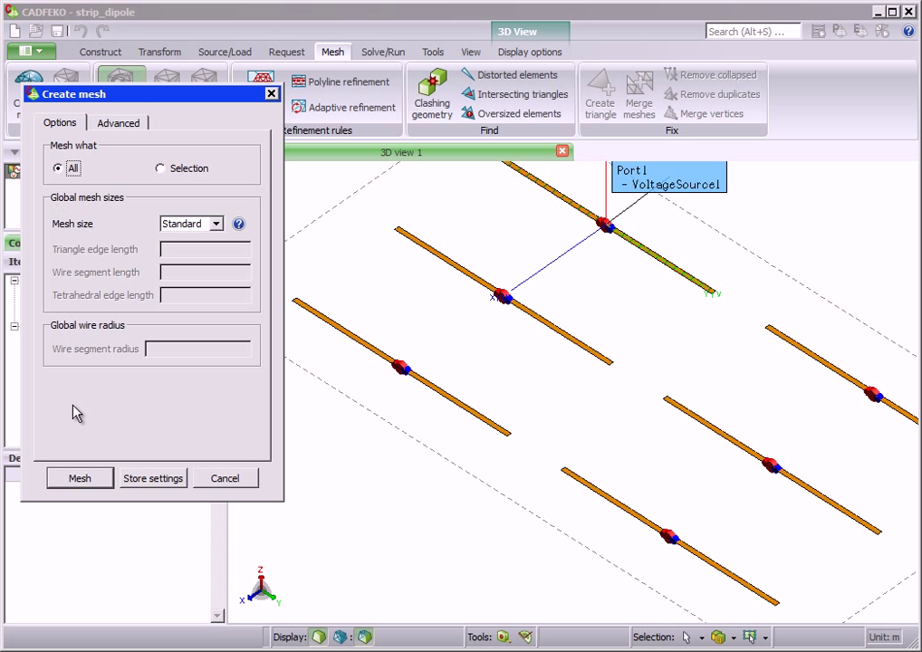
click(79, 478)
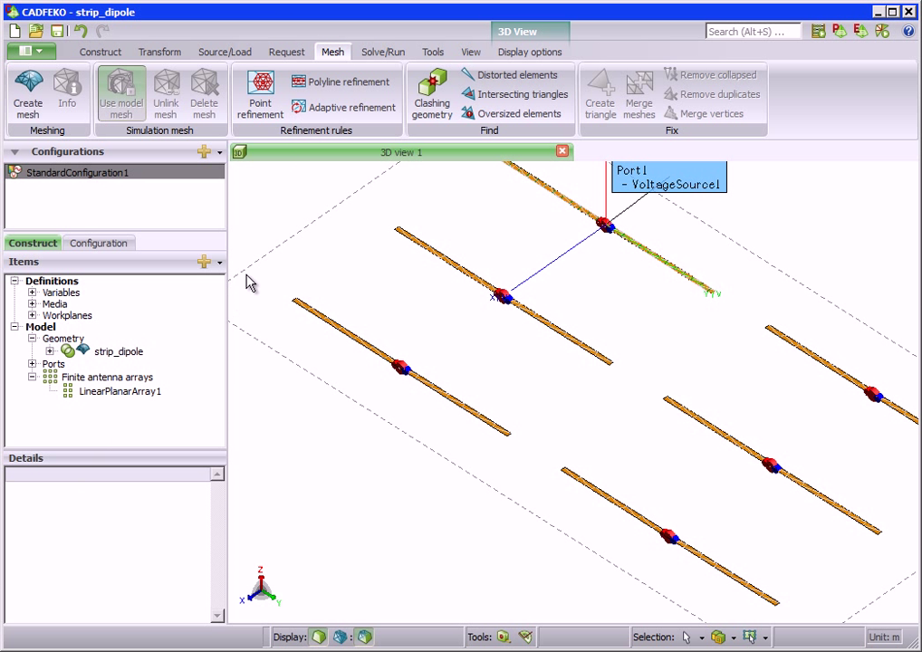
- Display the simulation mesh in the 3D view instead of the model geometry
click(527, 51)
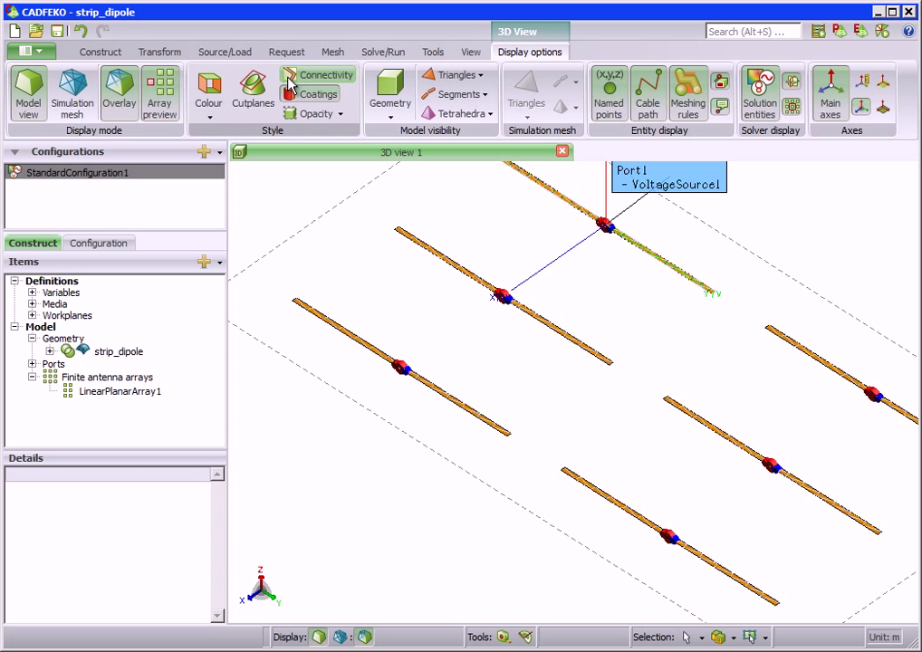
click(73, 92)
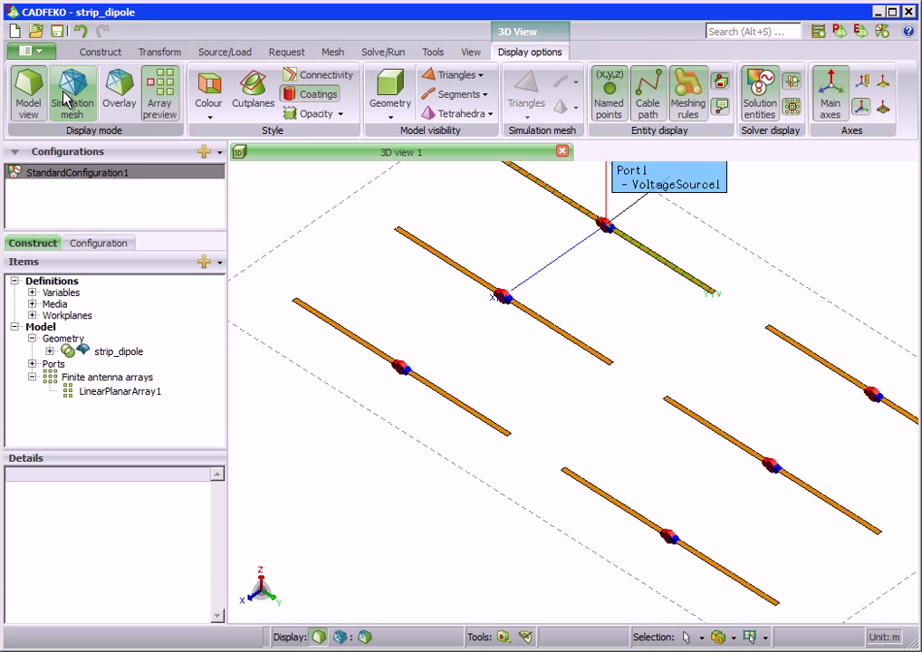
click(66, 99)
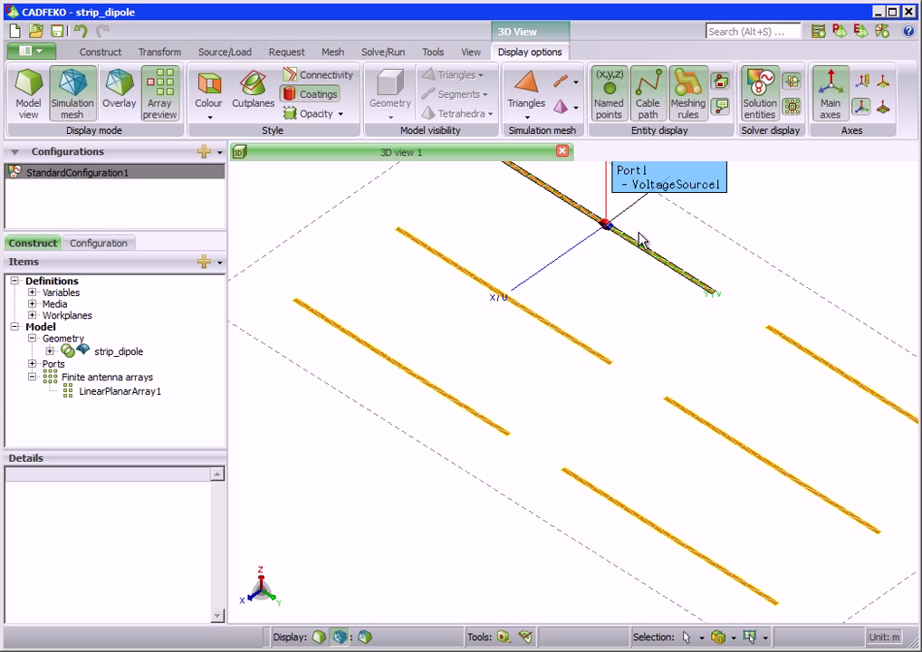
- Check the message log showing the 28-triangle mesh, then hide the message window
click(471, 53)
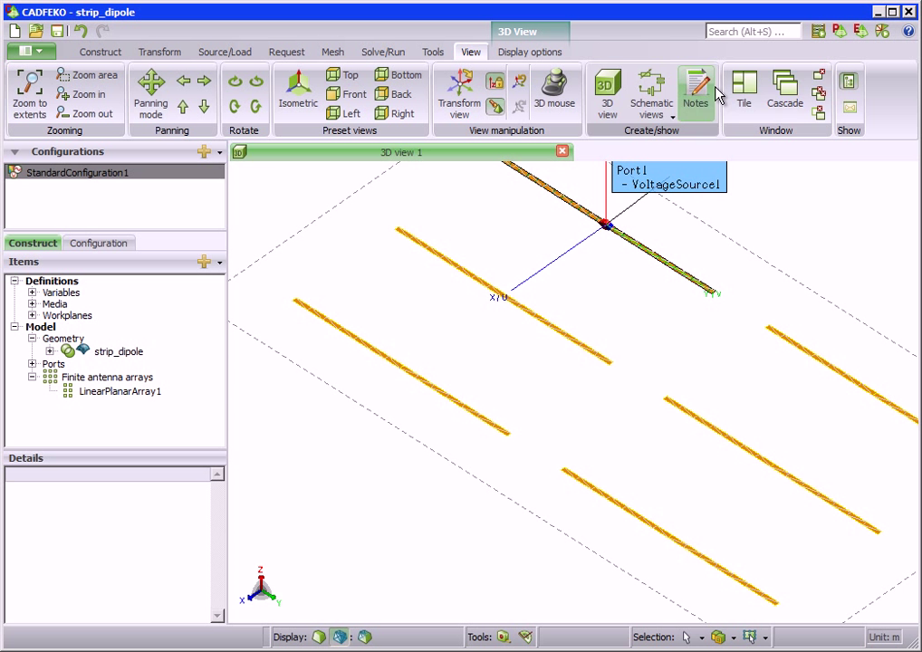
click(849, 109)
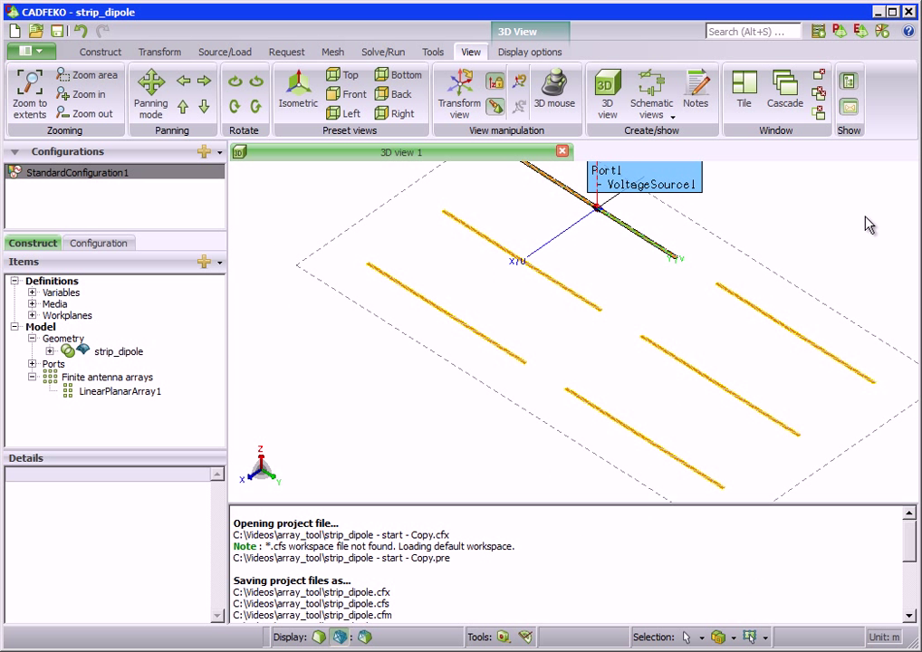
scroll(913, 561, down, 2)
scroll(912, 561, down, 3)
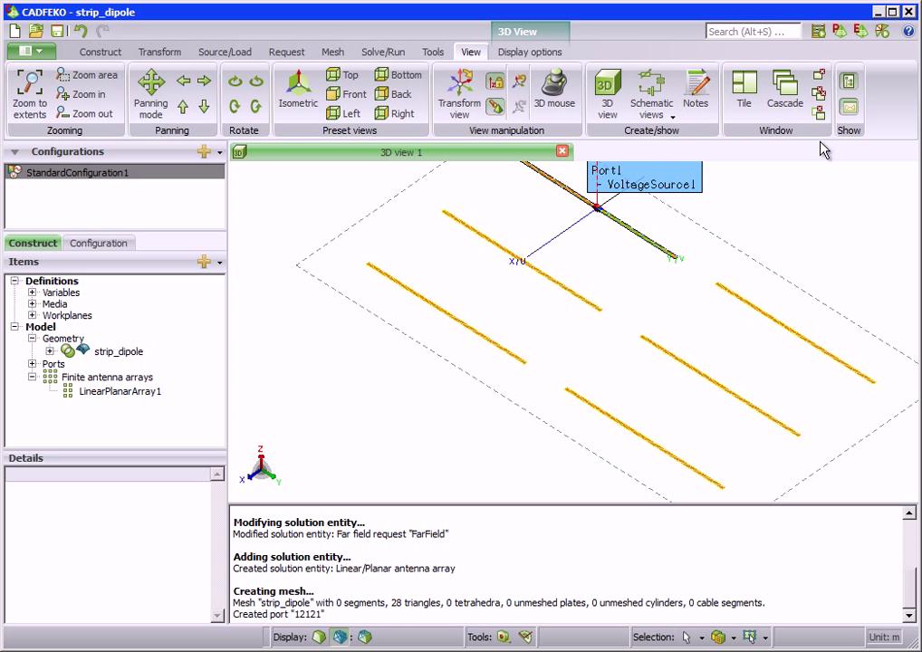
click(849, 110)
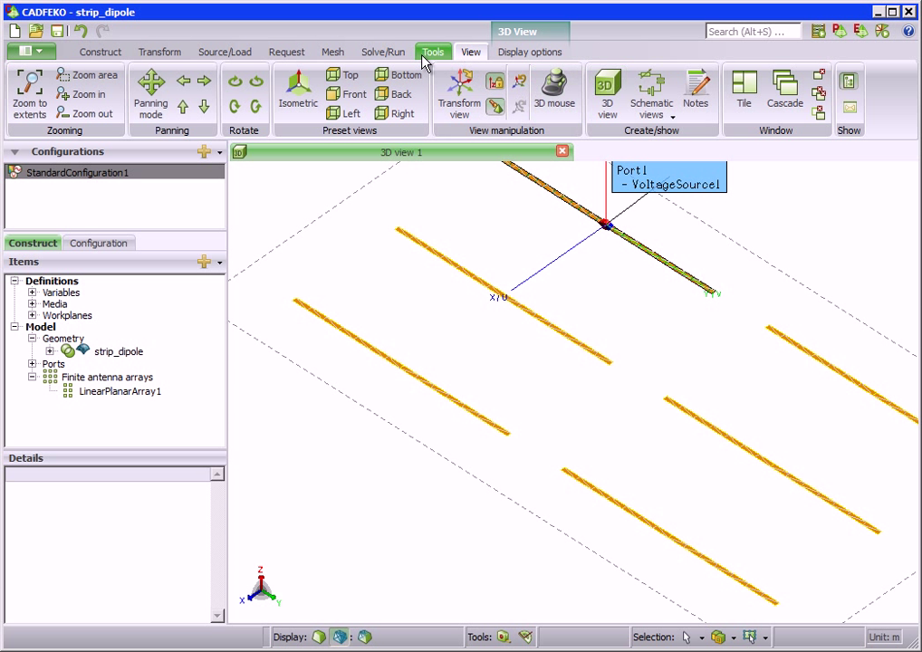
- Enable 'Solve model with DGFM' on the Domain decomposition tab of the solver settings
click(384, 52)
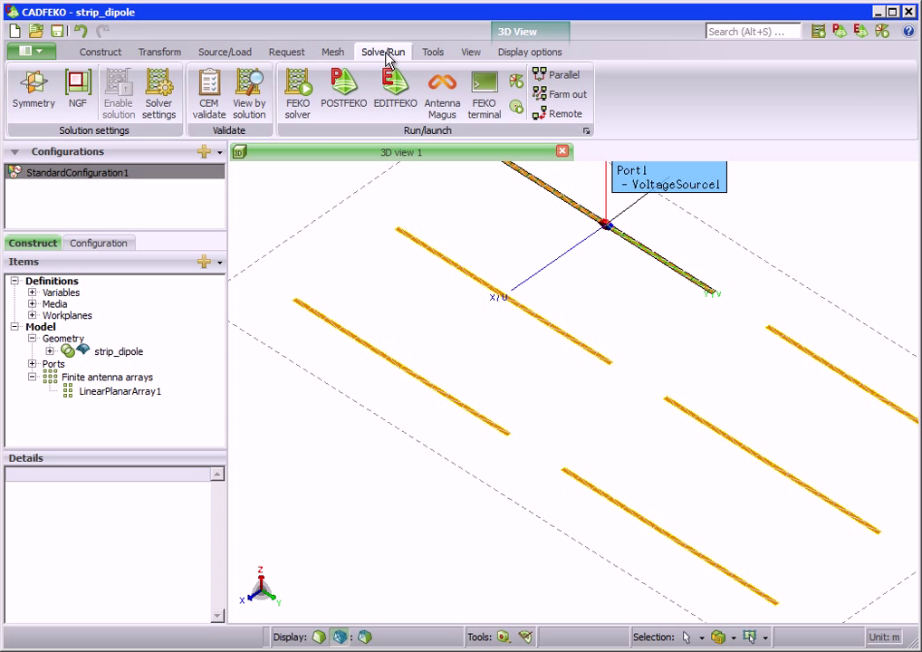
click(159, 96)
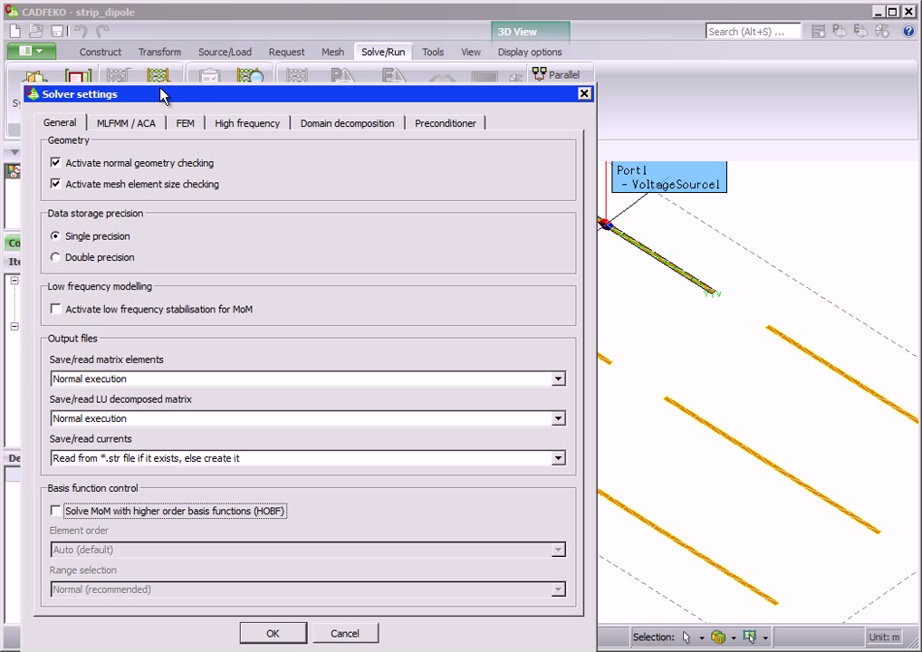
click(365, 127)
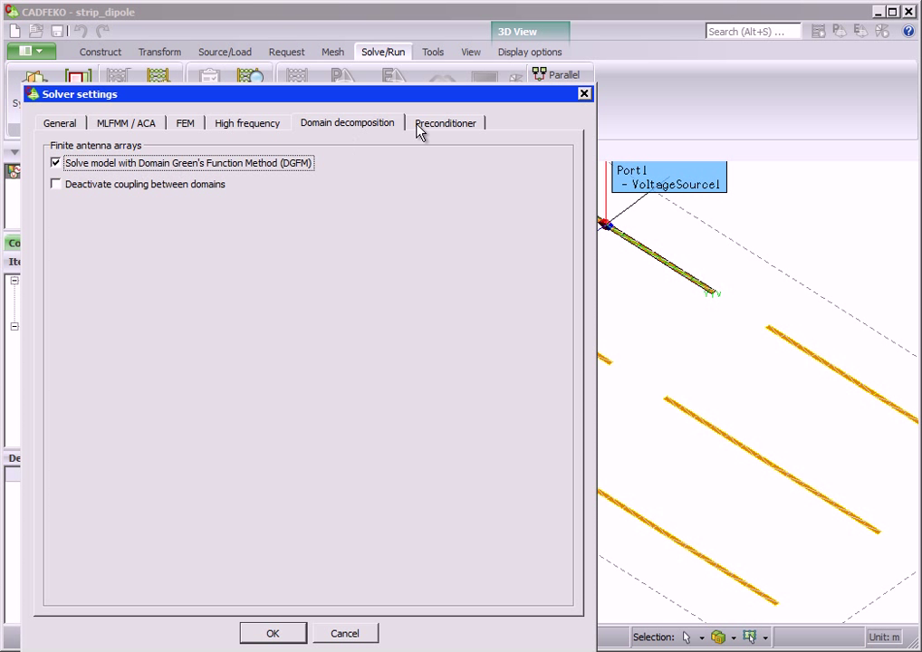
click(583, 94)
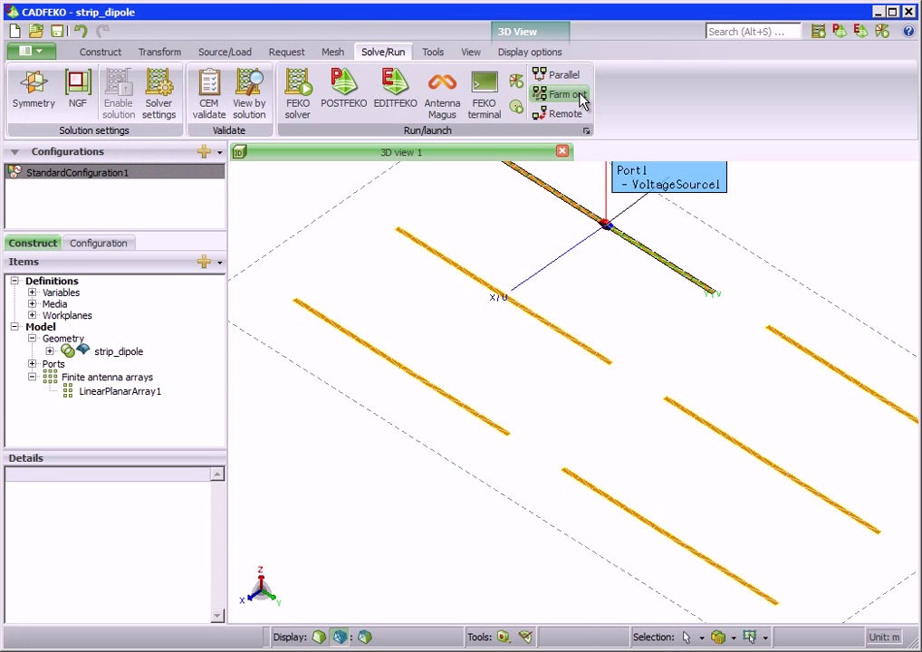
- Save the model, overwrite the old solution files, and run the FEKO solver to 100% across 6 domains
click(302, 113)
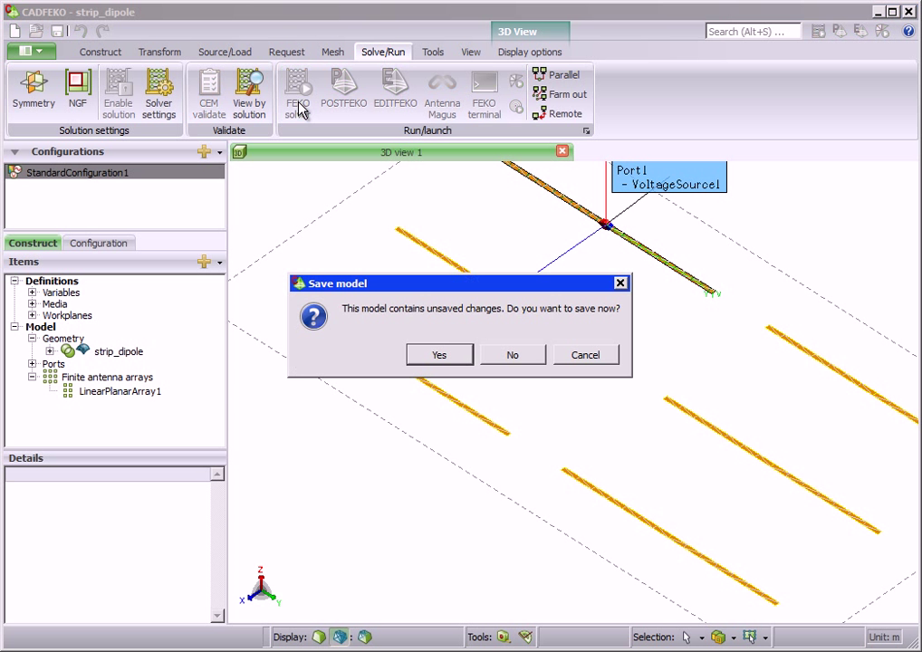
click(444, 358)
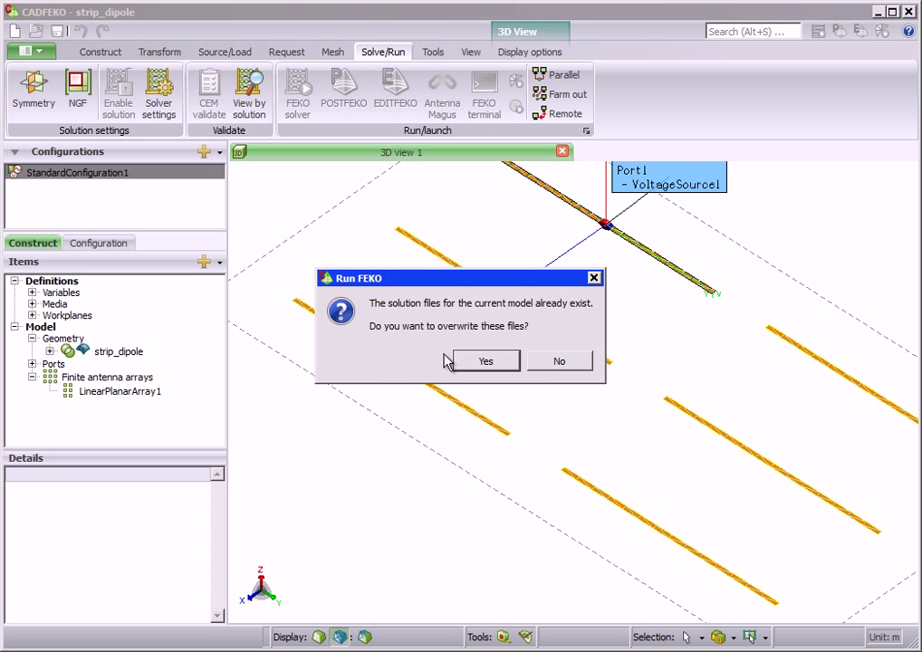
click(488, 367)
drag(492, 312, 225, 86)
drag(632, 475, 878, 643)
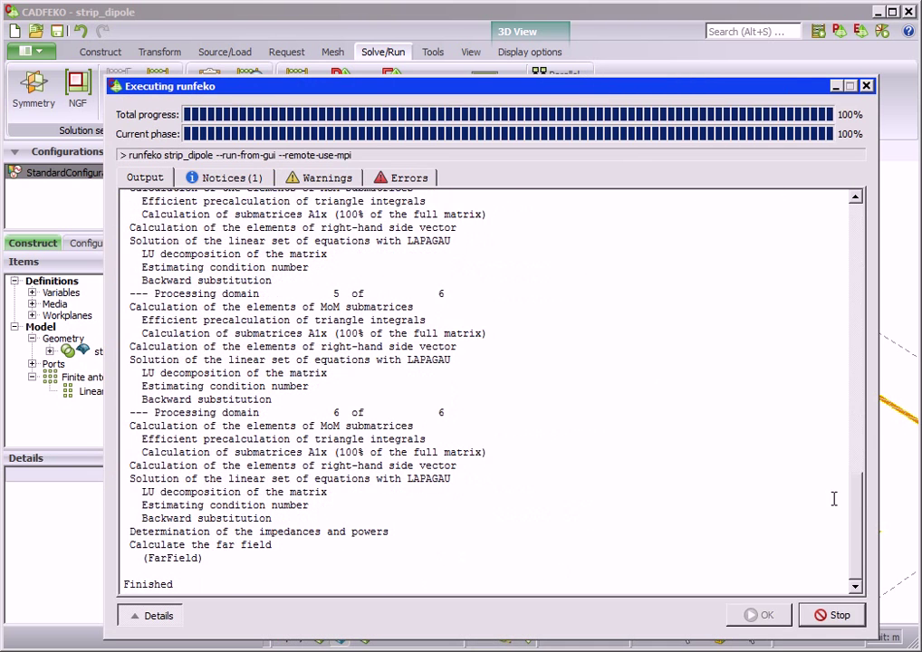
drag(858, 515, 878, 371)
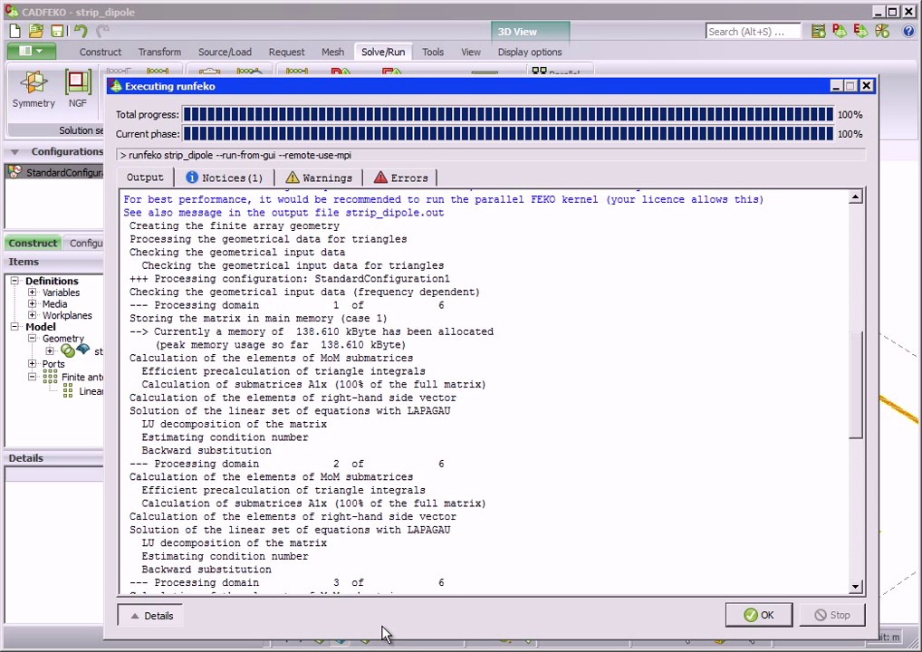
click(761, 615)
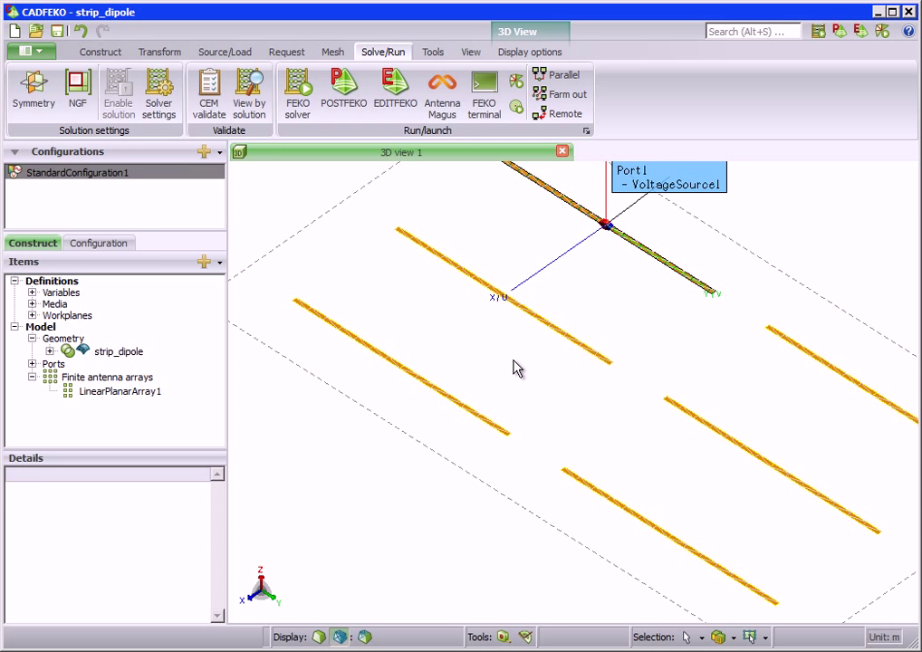
- Open the results in POSTFEKO and plot the FarField total-gain cut (φ 90°, 299.792 MHz) in 3D
click(344, 90)
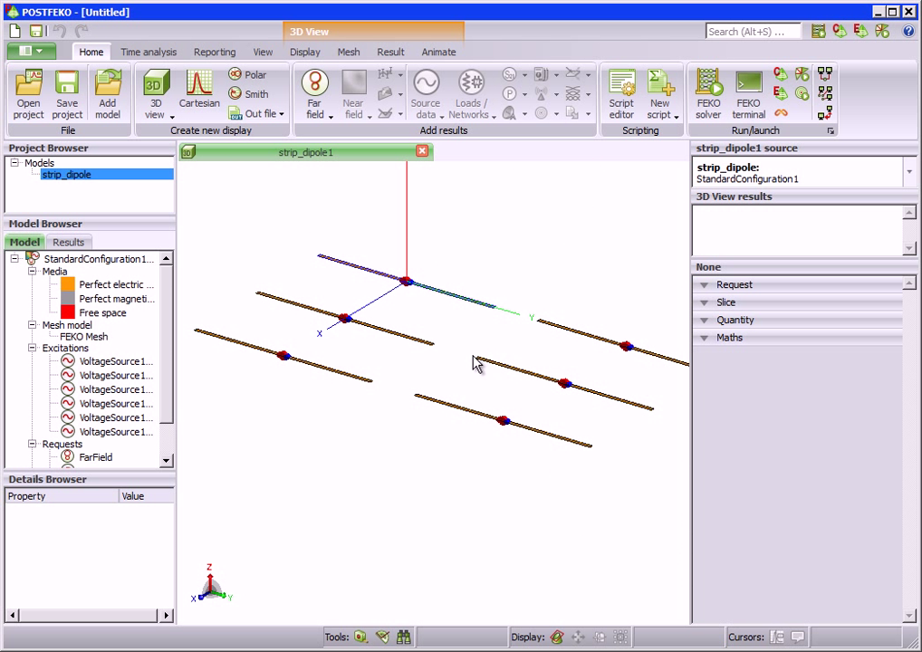
click(315, 98)
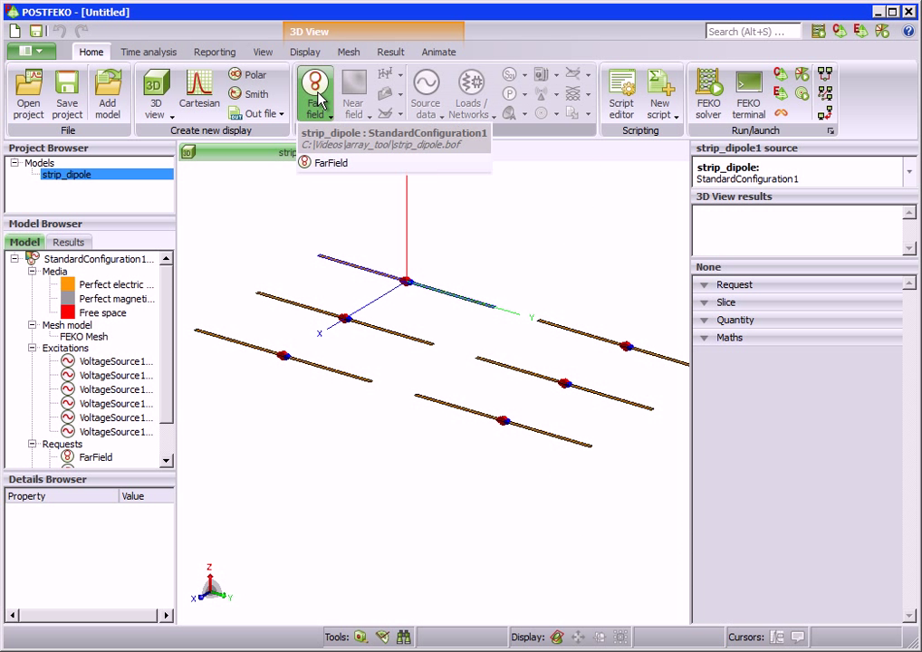
click(333, 165)
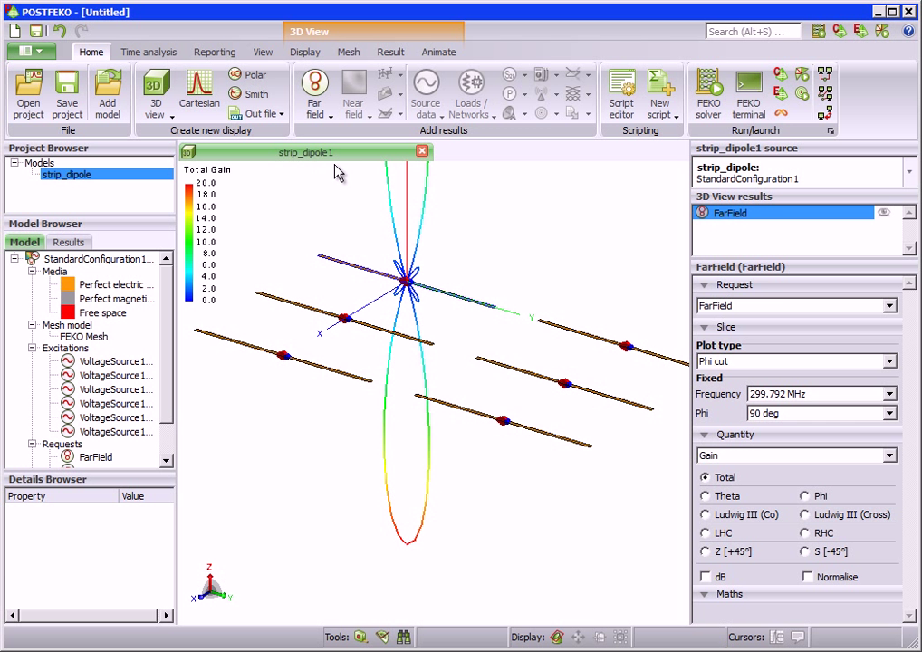
scroll(356, 362, down, 2)
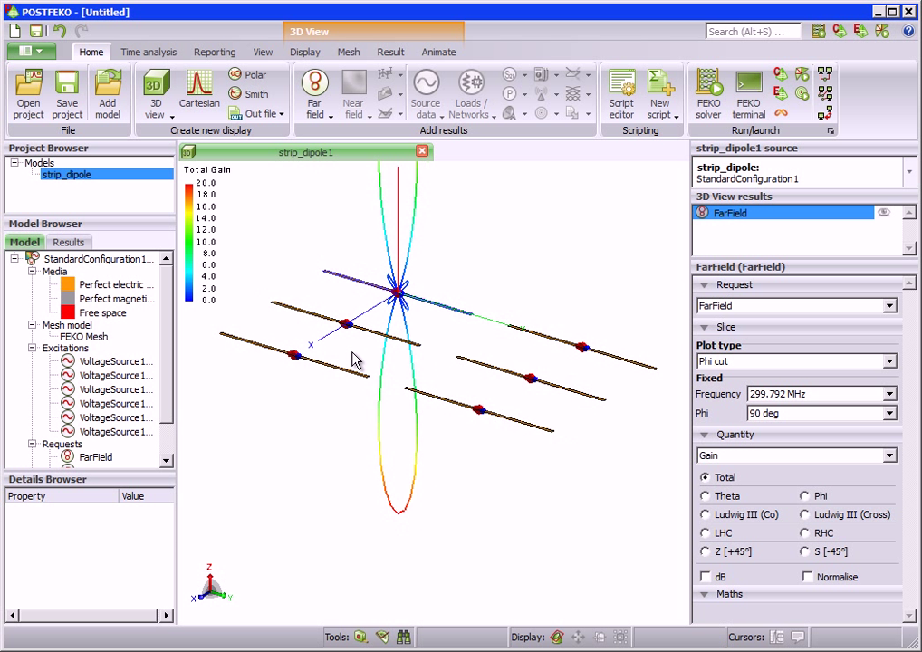
middle_drag(353, 359, 344, 414)
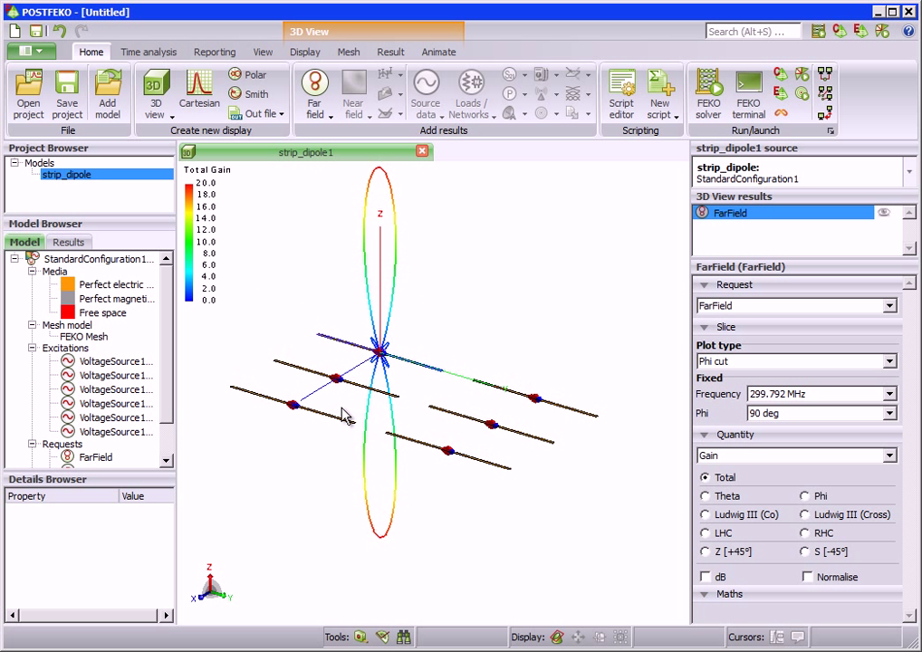
scroll(405, 401, up, 3)
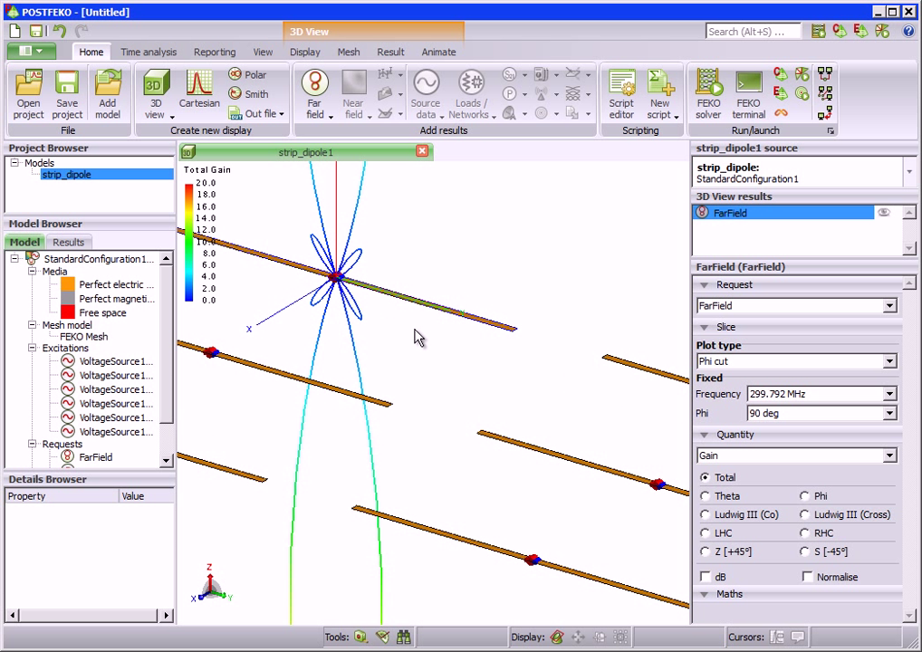
- Open the display offset settings and enter U 0.06, V 0.12, N 0
click(393, 52)
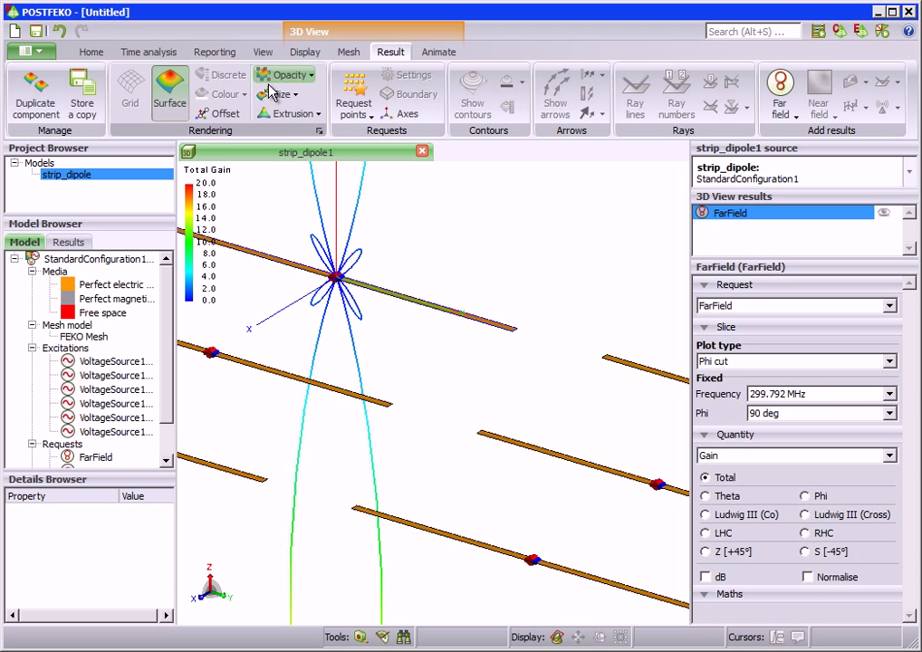
click(221, 113)
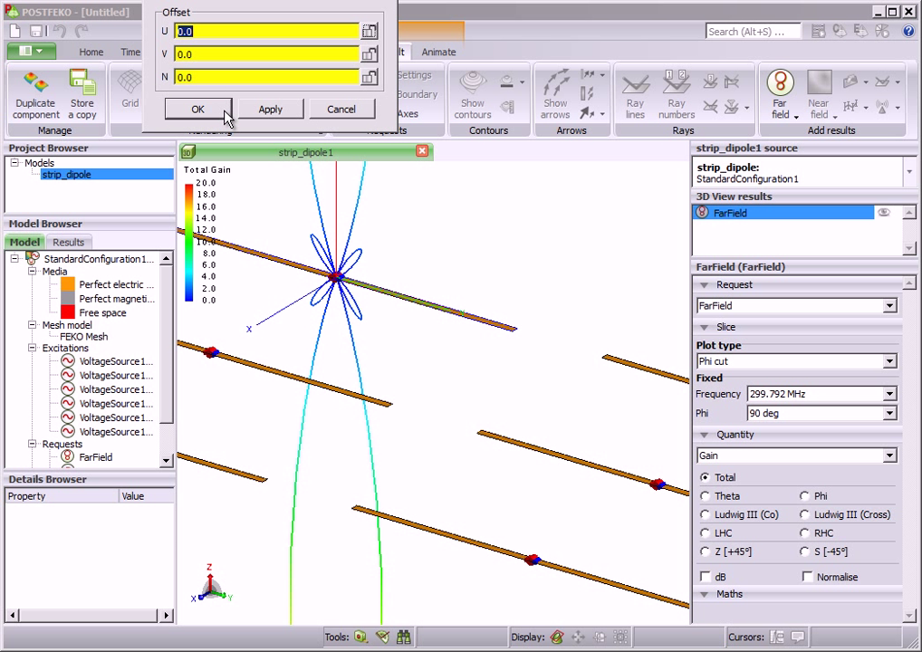
drag(244, 0, 238, 42)
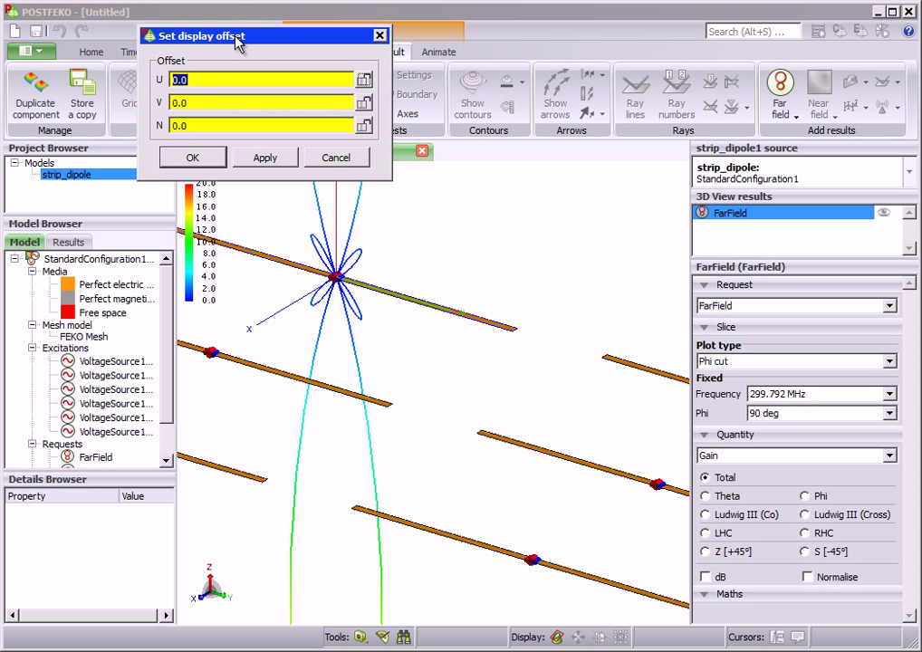
text(0.06)
key(Tab)
text(0.12)
key(Tab)
text(0)
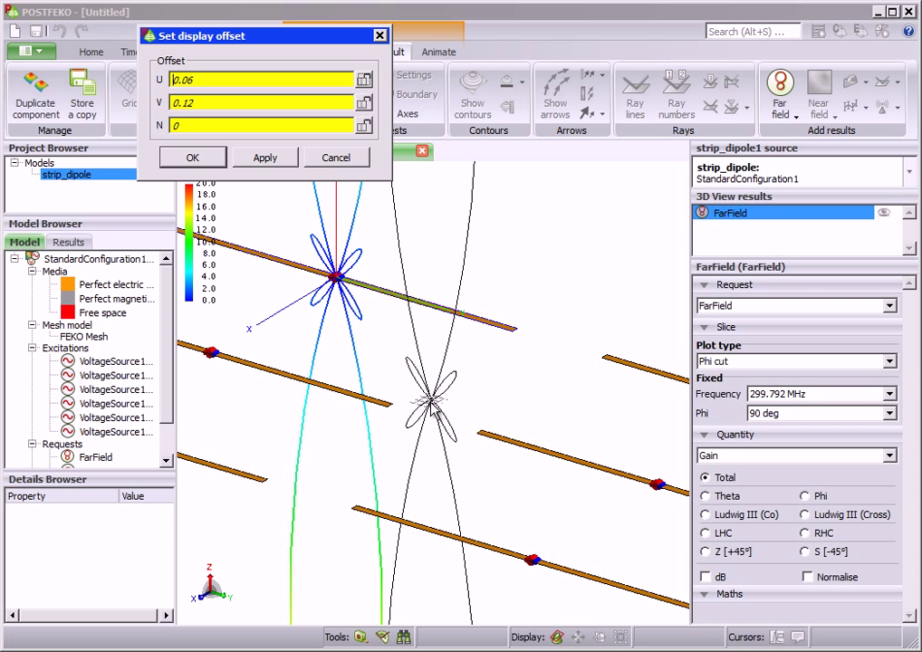
- Correct the offset to U 0.5 and V 0.62, then apply and confirm it
key(shift+Tab)
key(shift+Tab)
text(0.5)
key(Tab)
text(0.62)
click(433, 416)
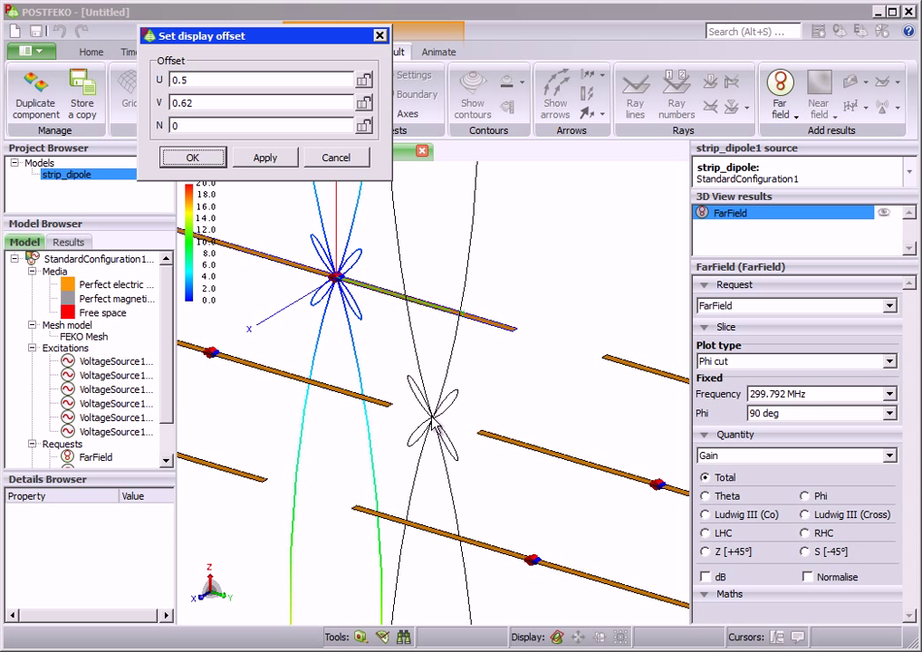
click(192, 157)
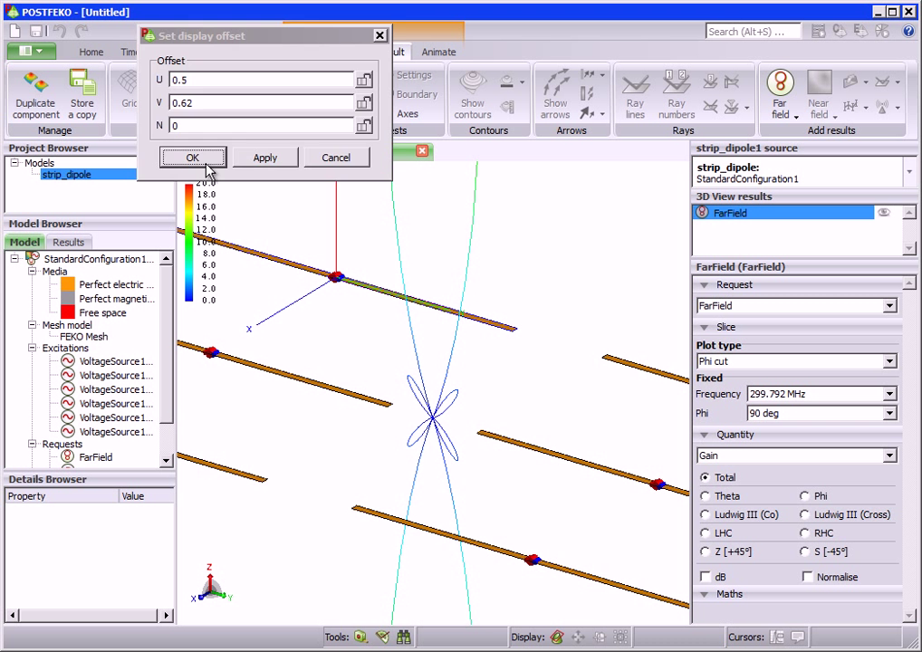
scroll(470, 375, down, 5)
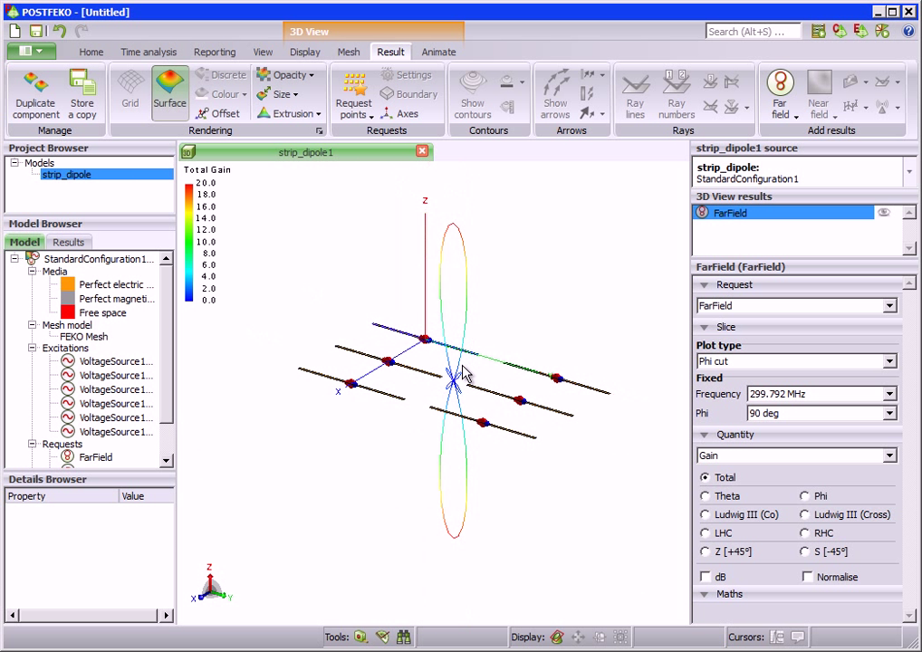